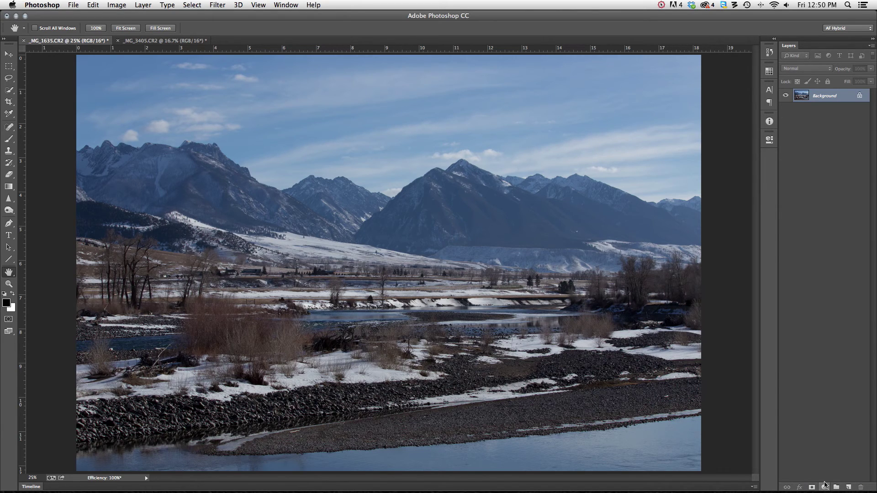
- Open the new fill or adjustment layer menu for the _MG_1635 river photo
left_click(824, 488)
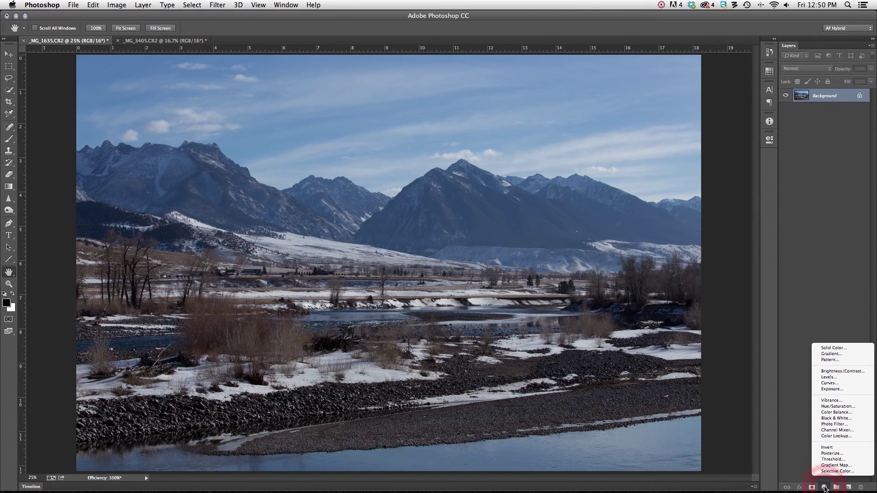
- Add a Threshold adjustment layer and drag its level down to 1
left_click(833, 459)
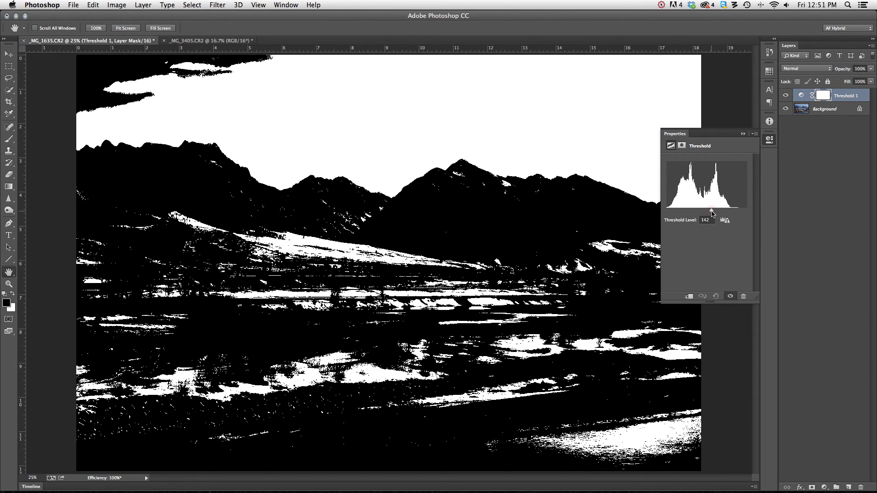
left_click_drag(707, 210, 712, 212)
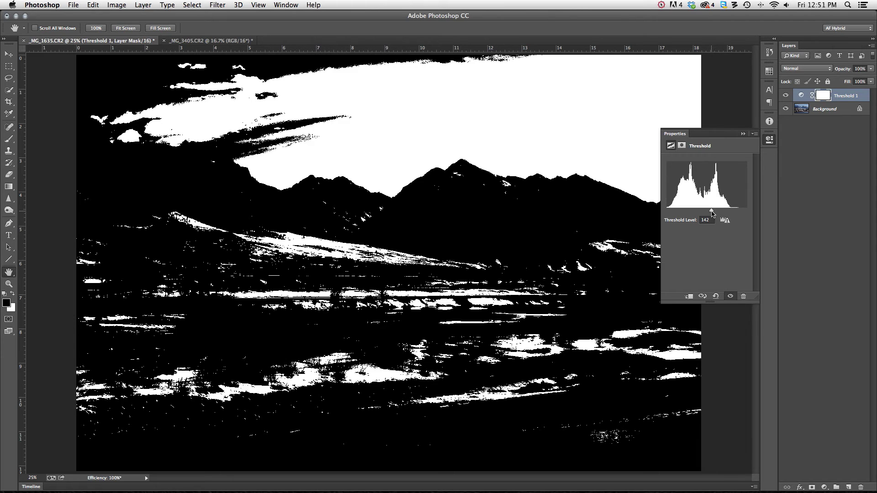
left_click_drag(712, 212, 666, 213)
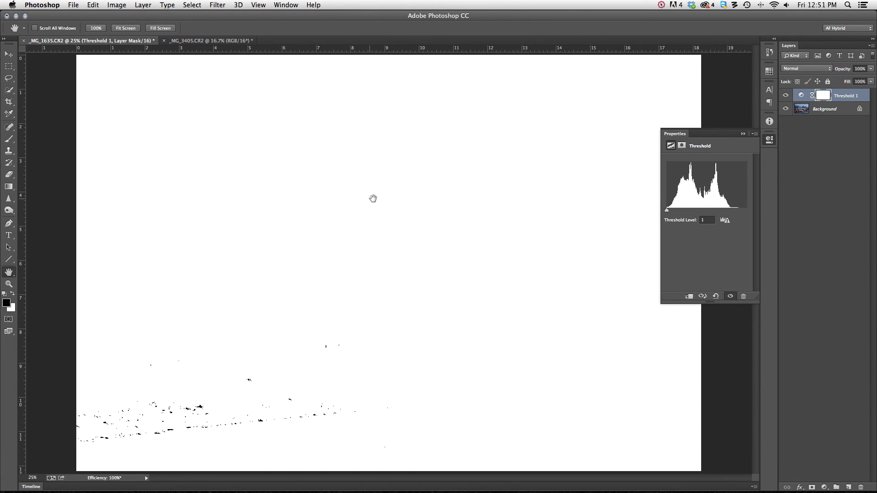
- Raise the Threshold level to 15 so only the darkest specks stay black
left_click_drag(259, 421, 430, 326)
left_click_drag(201, 407, 181, 424)
left_click(259, 408)
left_click(666, 212)
left_click_drag(667, 212, 672, 212)
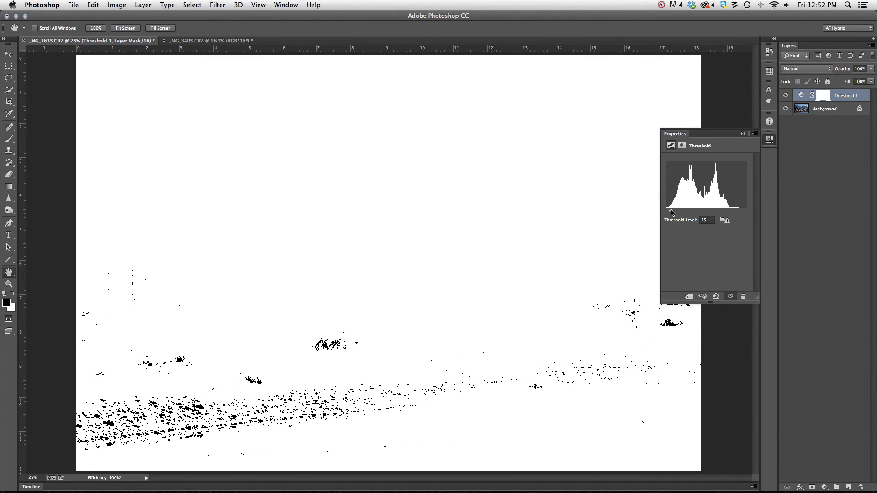
left_click(326, 346)
left_click(326, 346)
left_click(325, 346)
left_click(326, 346)
- Place colour sampler #1 on a black speck, reading R 8, G 5, B 0
left_click(10, 114)
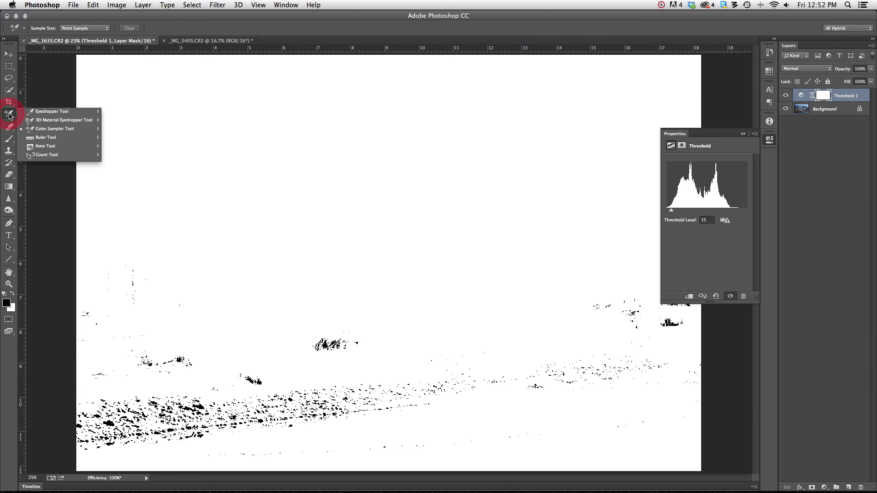
left_click(44, 130)
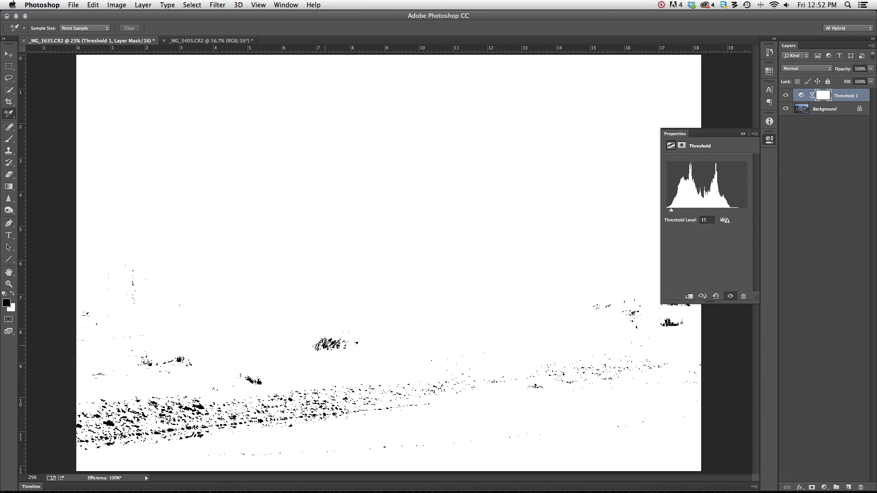
left_click(324, 346)
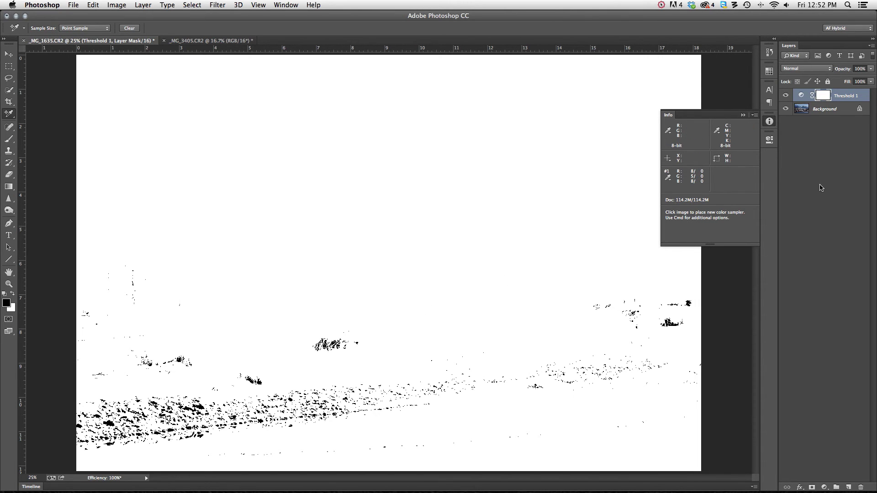
- Reopen Threshold 1's settings and set its level to 200, leaving only highlights white
left_click(801, 98)
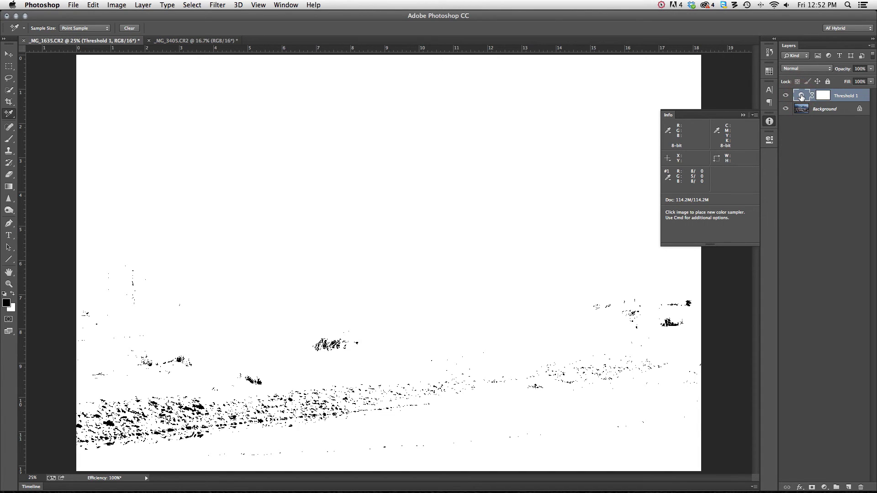
double_click(801, 97)
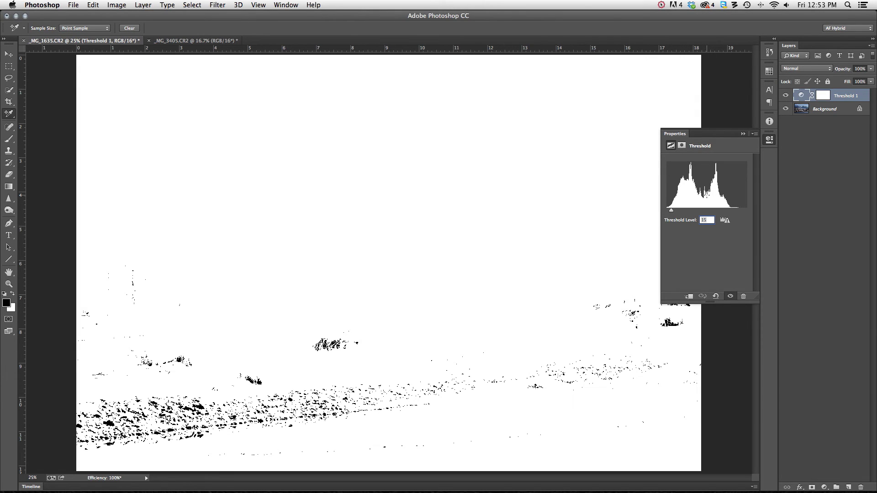
left_click_drag(672, 210, 749, 213)
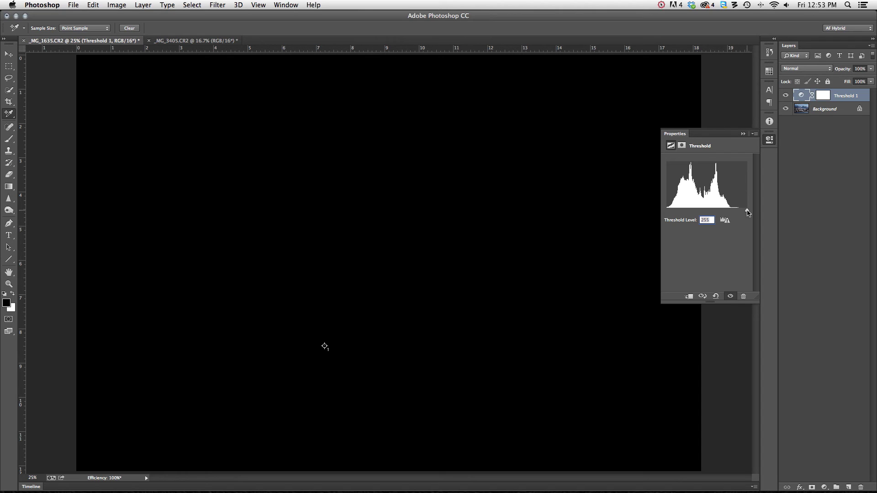
left_click_drag(747, 212, 730, 214)
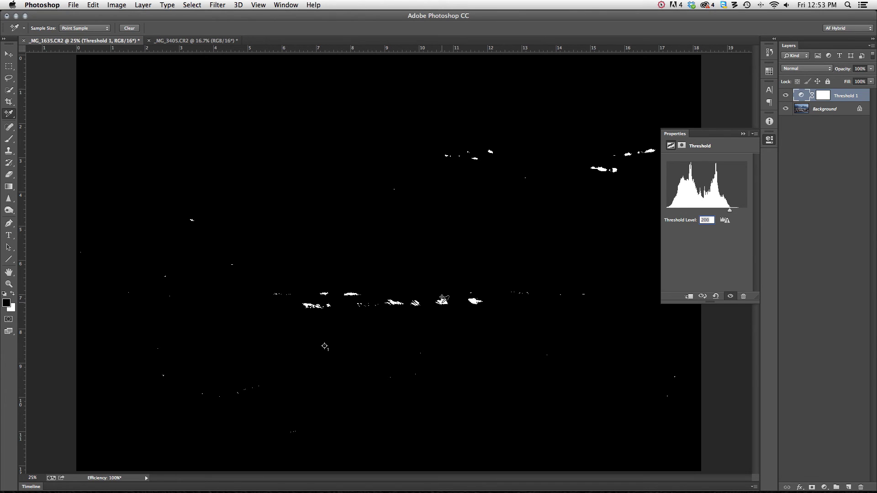
- Place colour sampler #2 on a bright highlight and collapse the Info panel
left_click(442, 301)
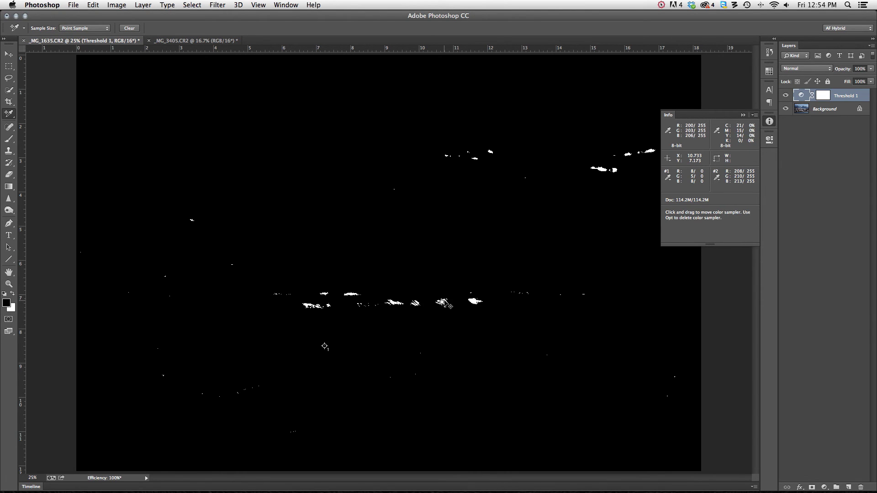
left_click(770, 122)
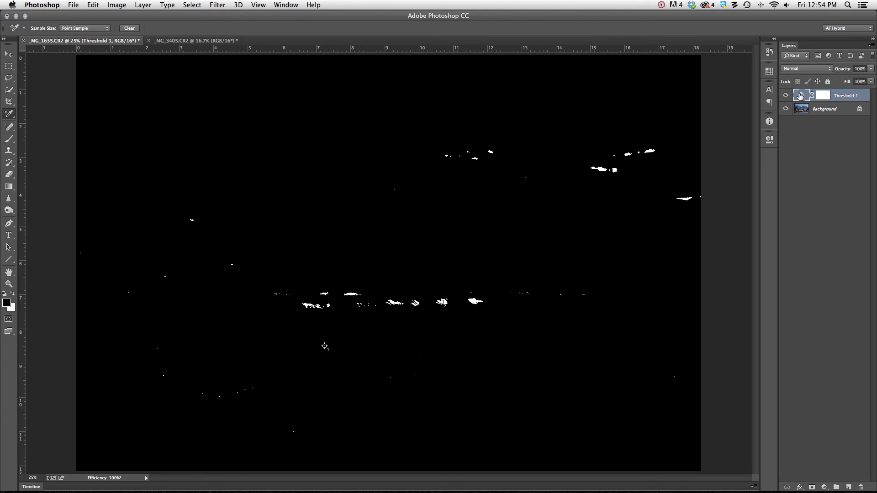
- Delete the Threshold 1 layer, check the sampler readouts, then open the adjustment layer menu
left_click_drag(801, 96, 860, 487)
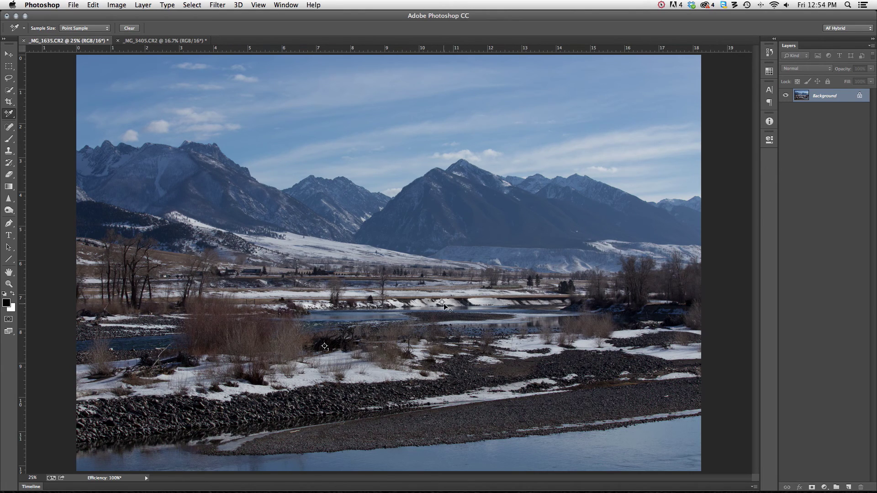
key("F8")
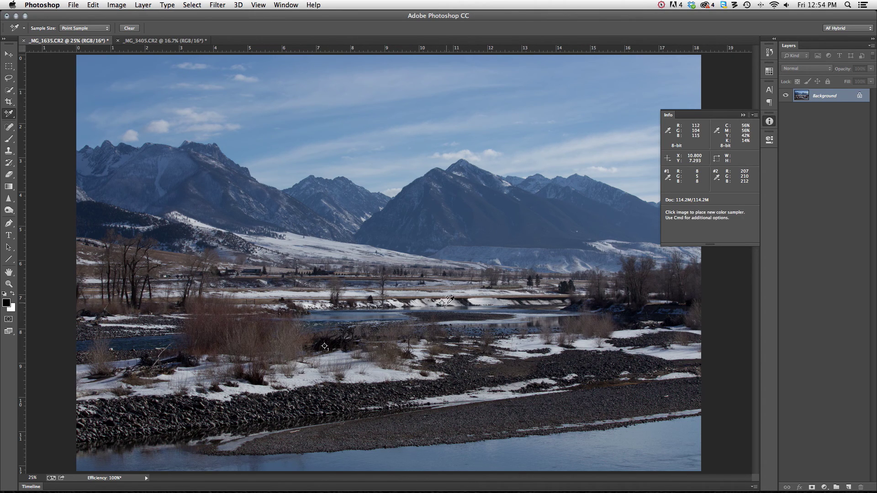
key("super+z")
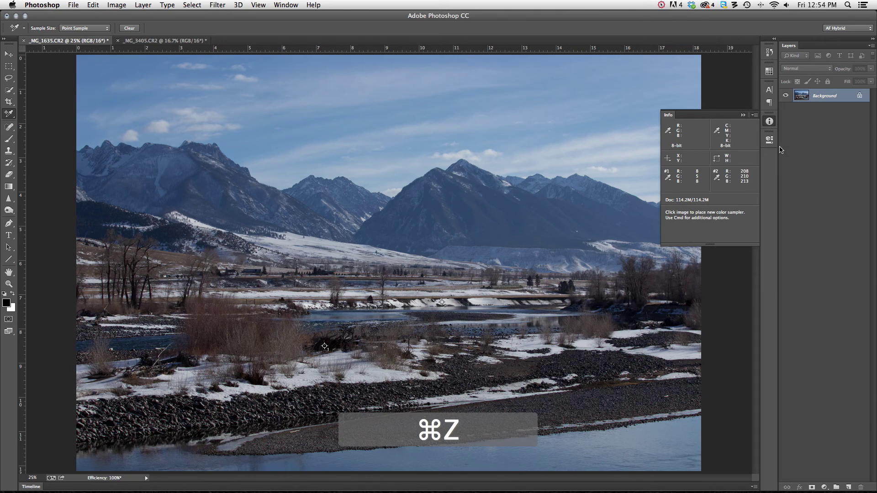
left_click(745, 116)
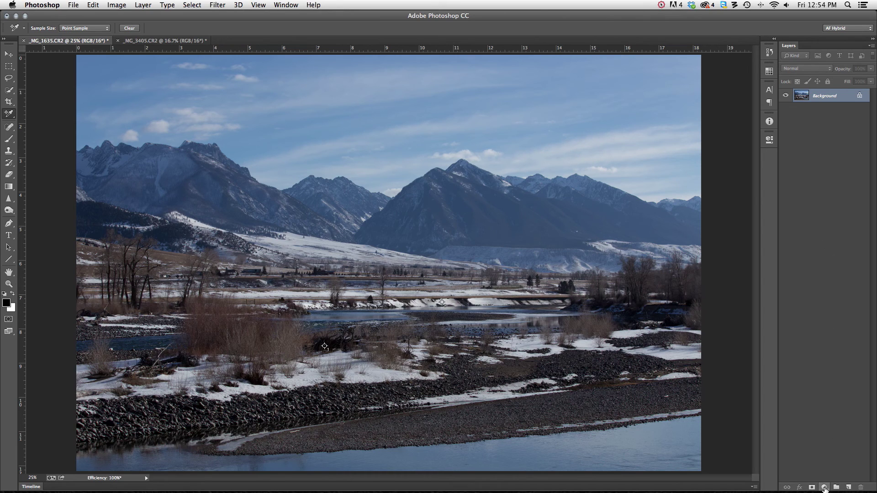
left_click(824, 488)
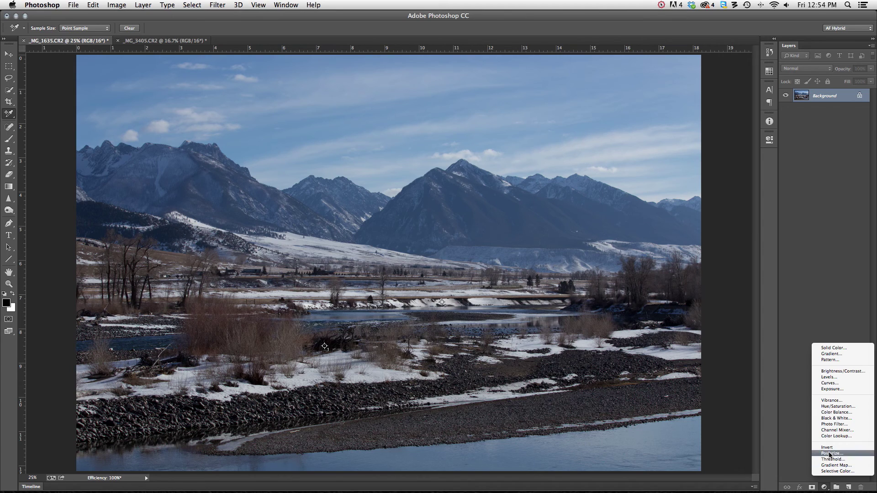
- Add a Curves layer with black point from sampler #1 and white point from sampler #2
left_click(835, 385)
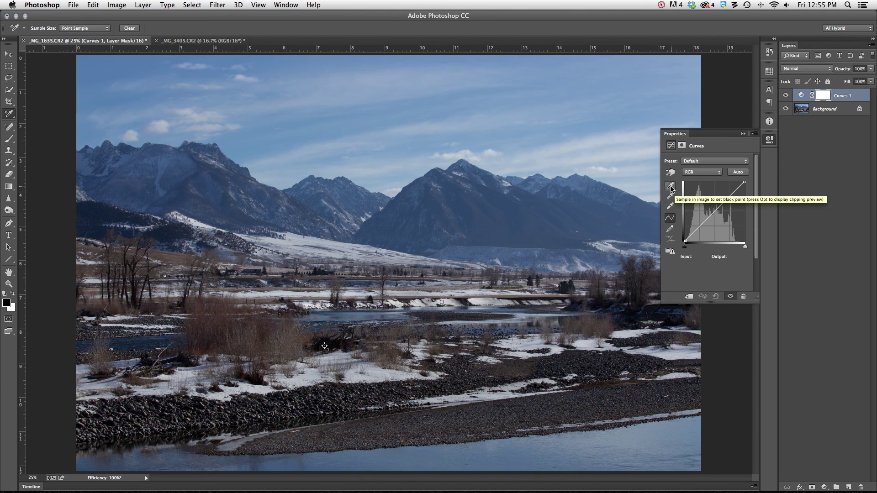
left_click(671, 186)
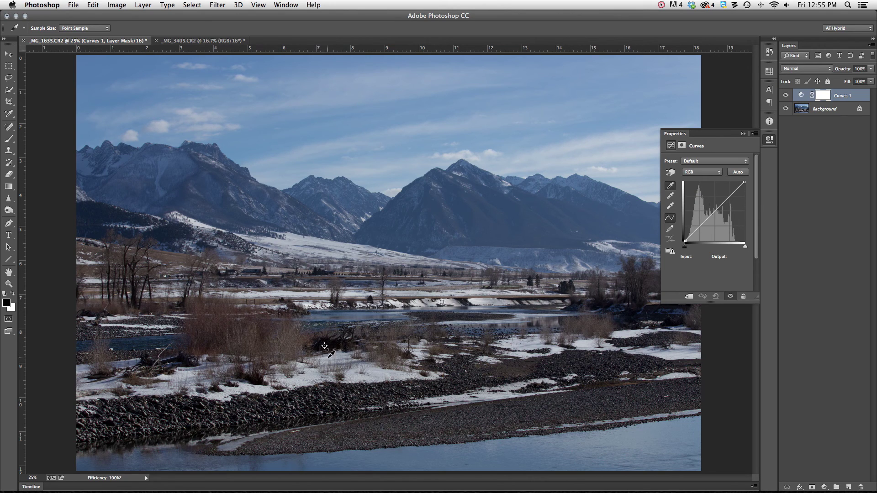
left_click(325, 346)
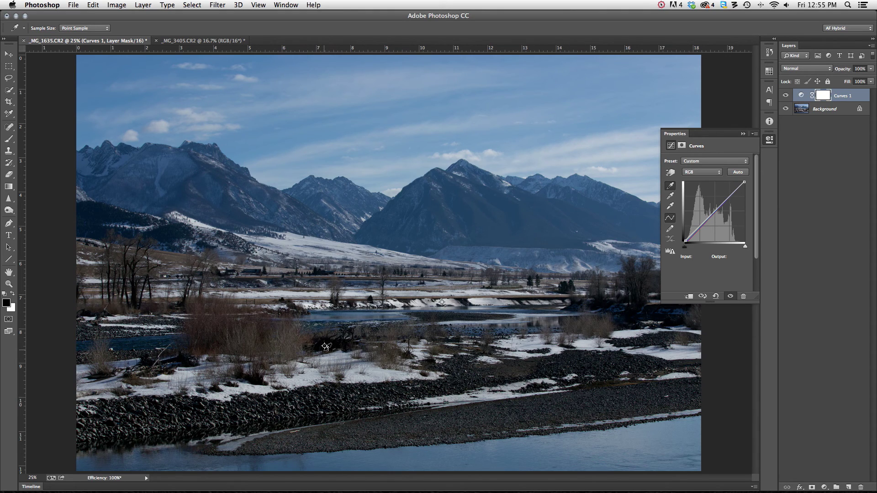
left_click(670, 206)
left_click(442, 302)
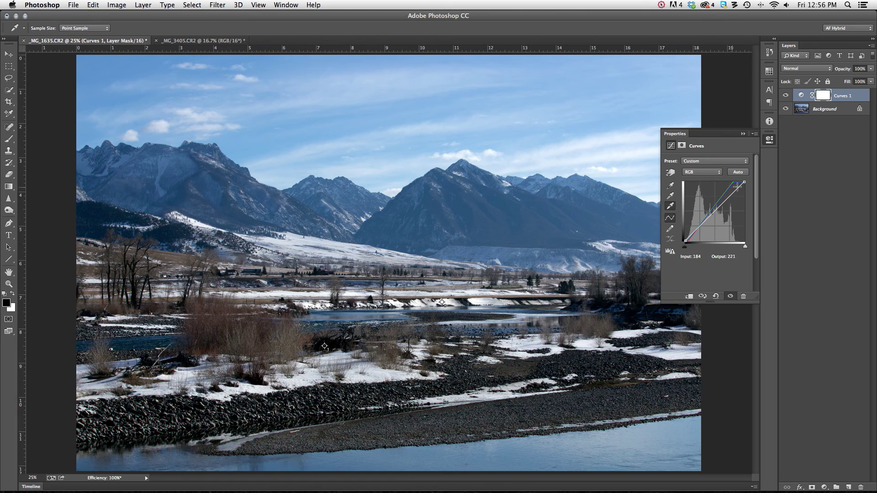
- Pull the Red and Blue curves' white points inward, then close the Curves Properties panel
left_click(719, 172)
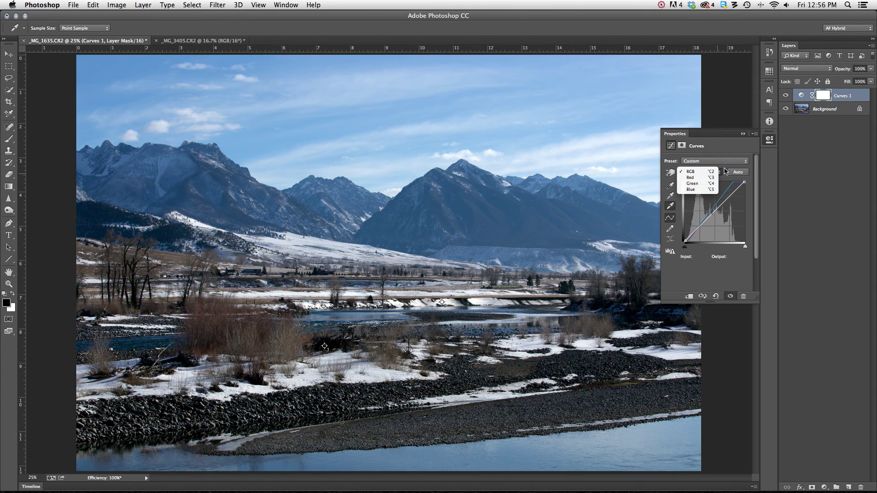
left_click(694, 179)
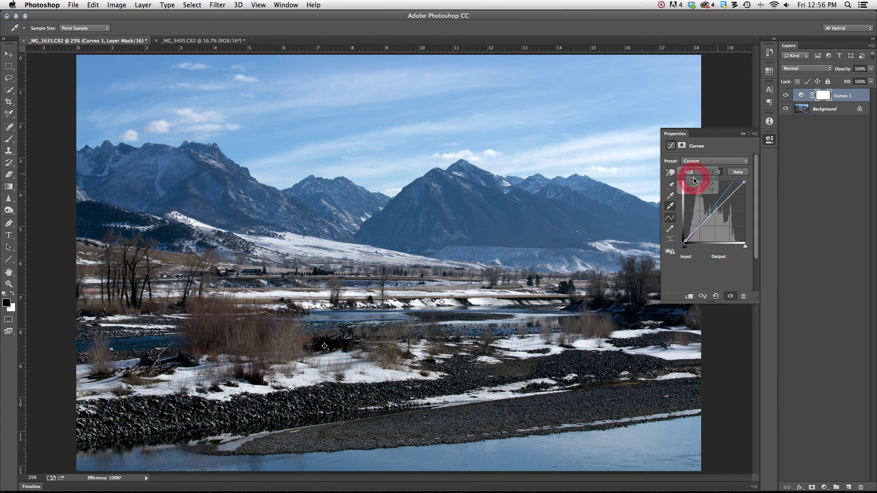
left_click_drag(744, 183, 733, 183)
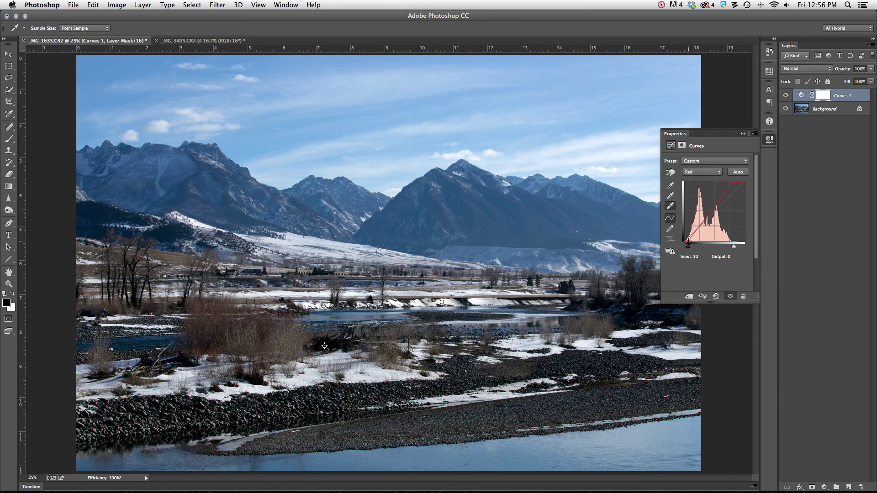
left_click(717, 175)
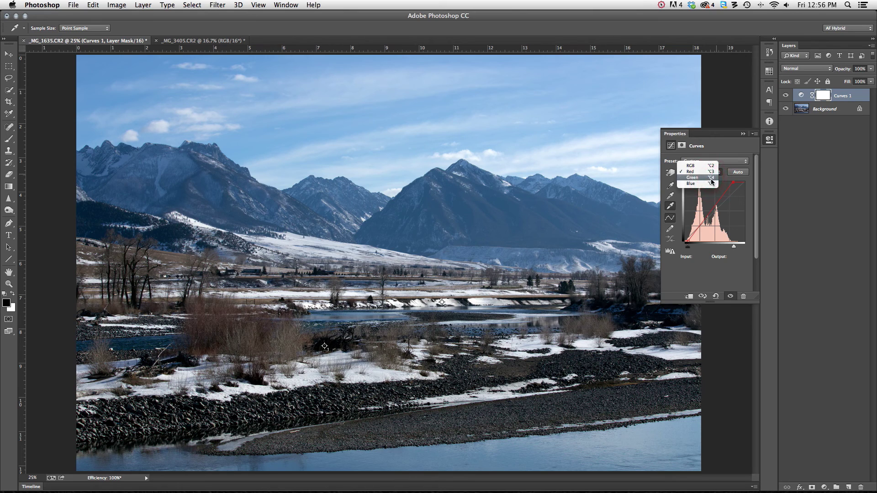
left_click(704, 177)
left_click(708, 177)
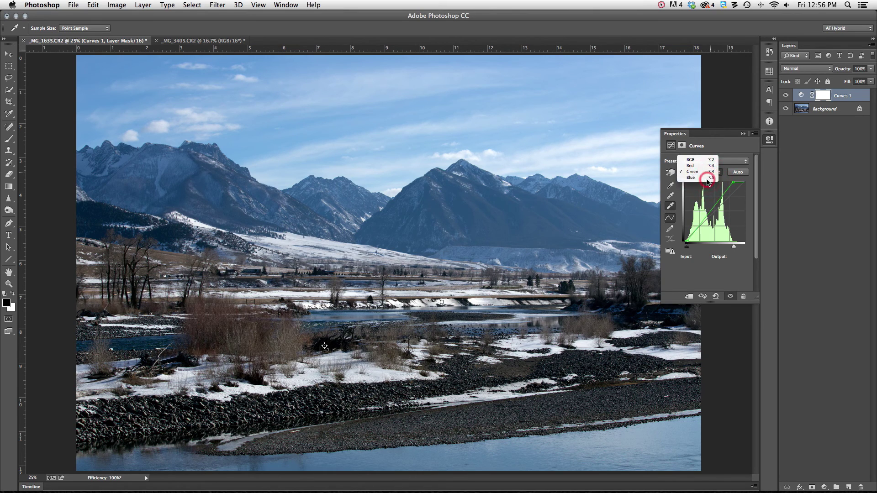
left_click(708, 178)
left_click_drag(745, 182, 733, 183)
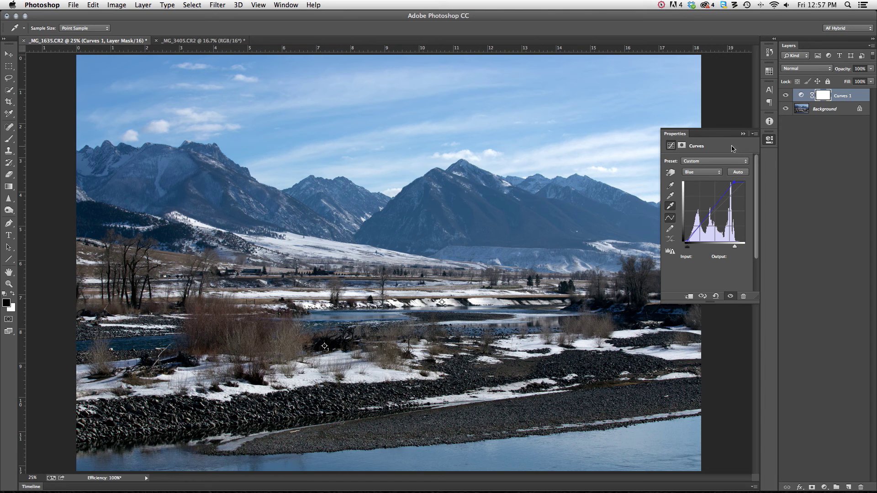
left_click(770, 140)
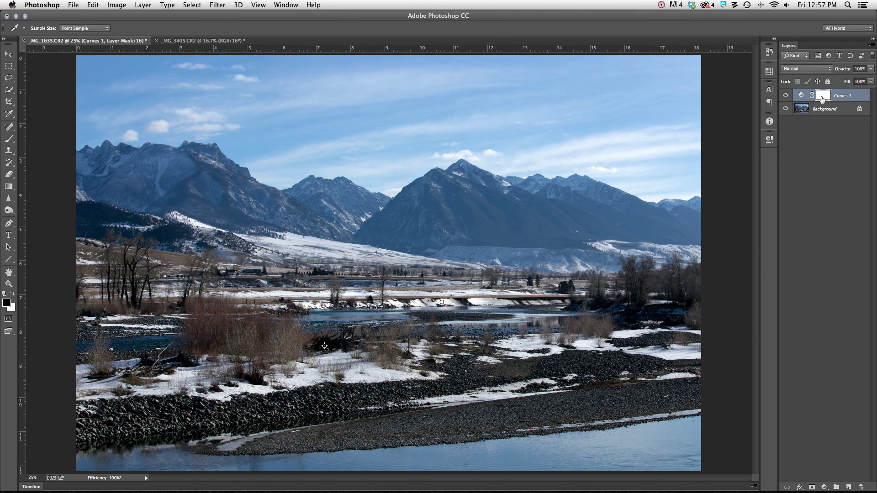
left_click(786, 96)
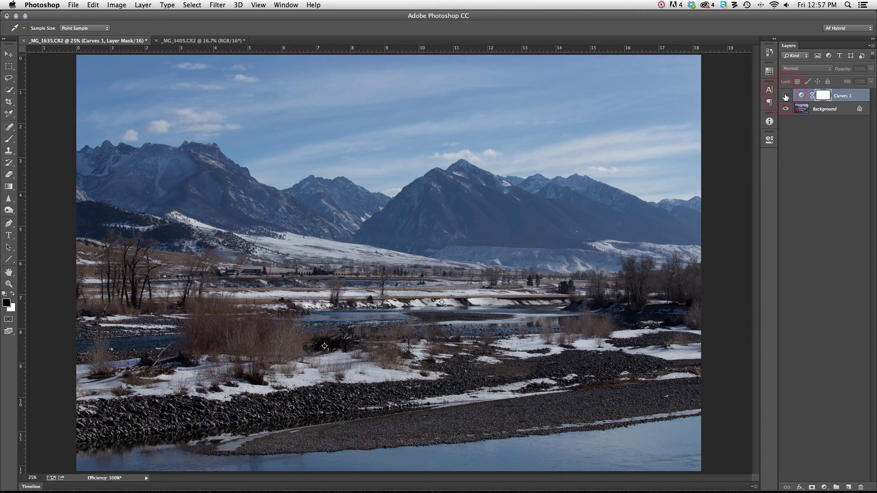
left_click(786, 96)
left_click(786, 95)
left_click(786, 95)
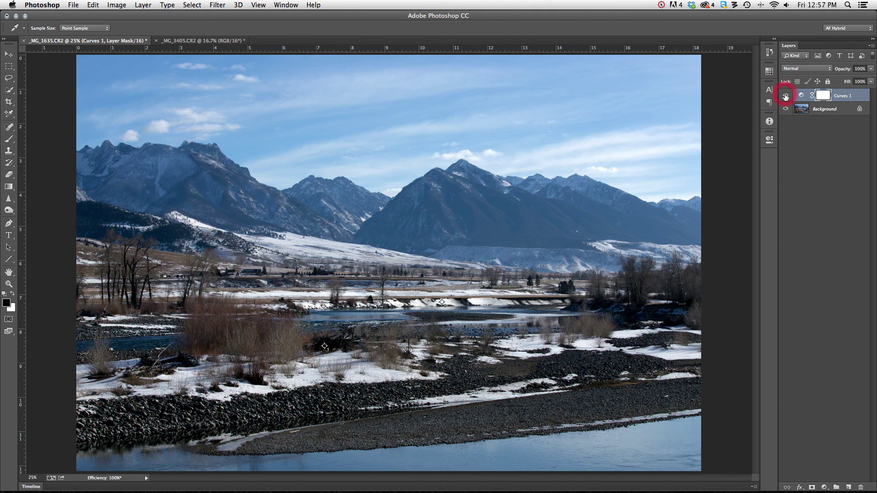
left_click(786, 96)
left_click(786, 96)
left_click(786, 95)
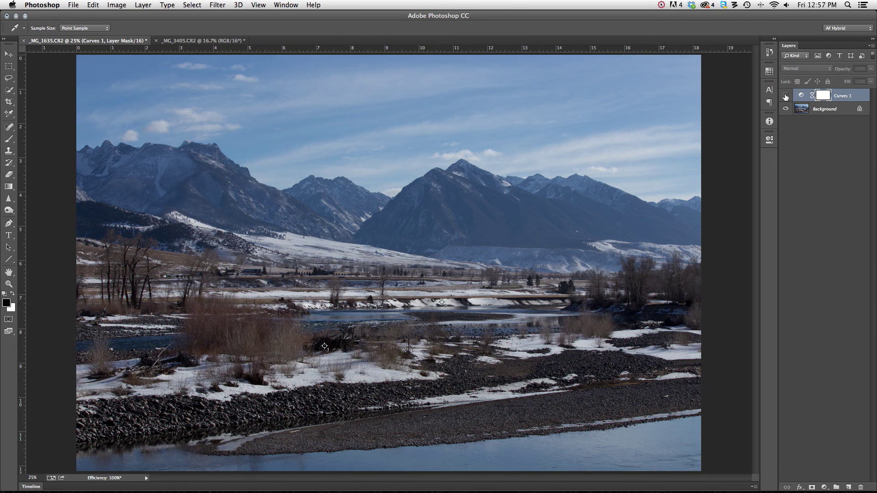
left_click(786, 96)
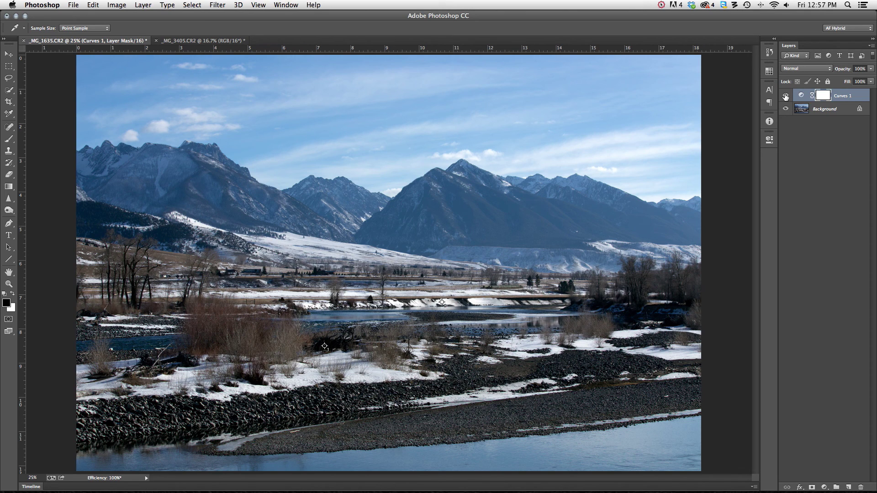
- Lower Curves 1 opacity to 79% and toggle its visibility to compare before and after
left_click(786, 95)
left_click(785, 95)
left_click(843, 69)
left_click(843, 71)
left_click_drag(846, 71, 837, 72)
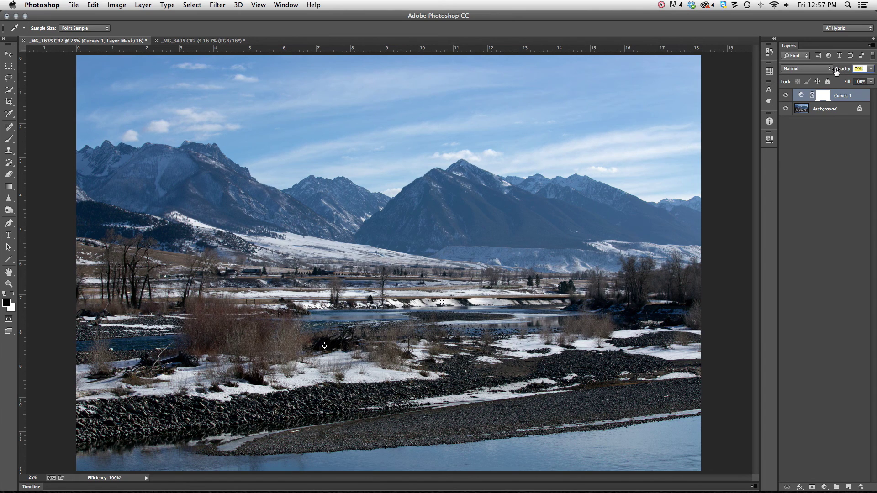
left_click(786, 95)
left_click(786, 95)
left_click(786, 95)
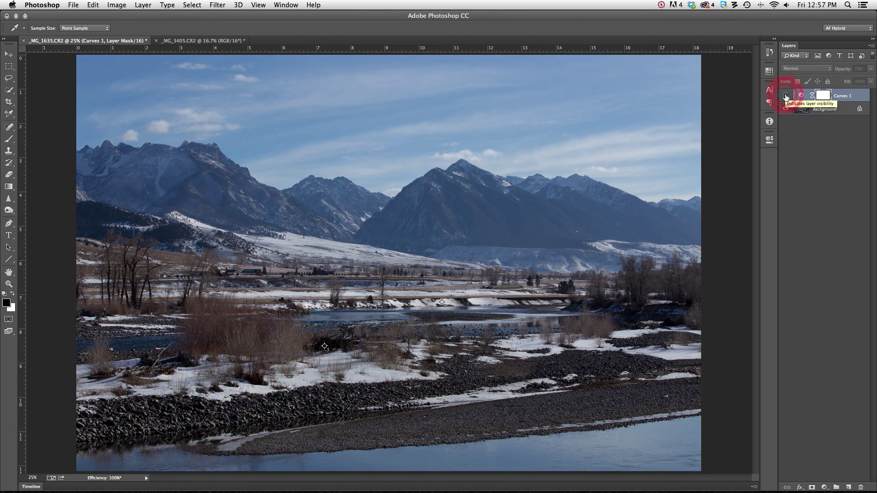
left_click(786, 96)
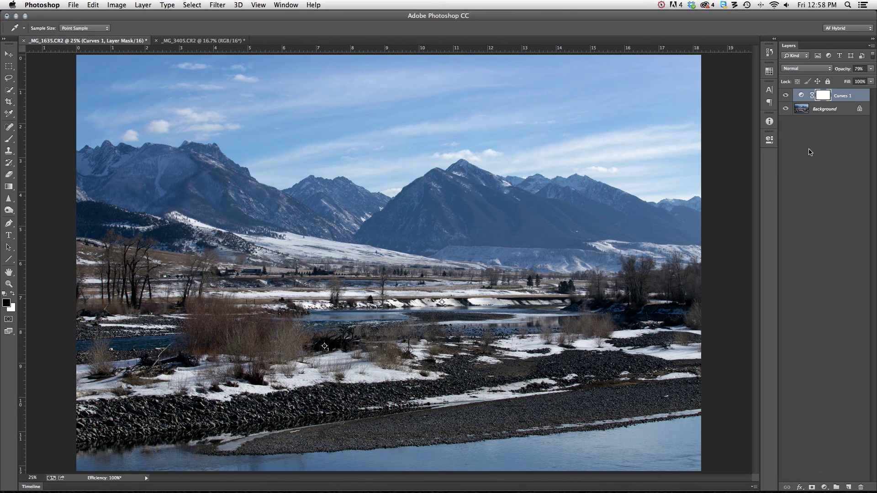
- On _MG_3405.CR2, add a Threshold layer and lower its level to 17
left_click(221, 41)
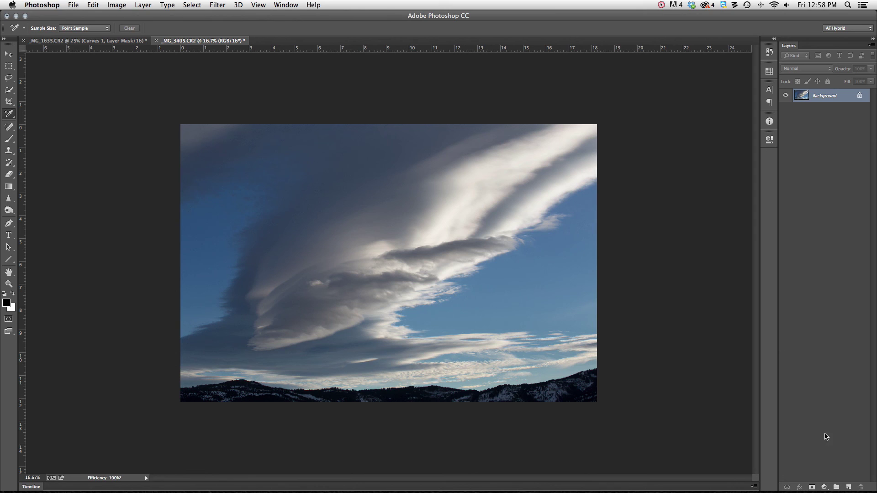
left_click(824, 487)
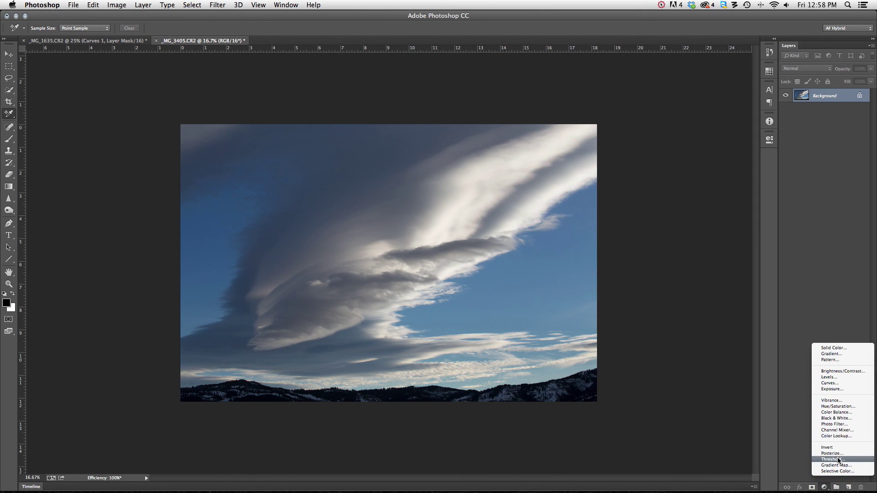
left_click(838, 460)
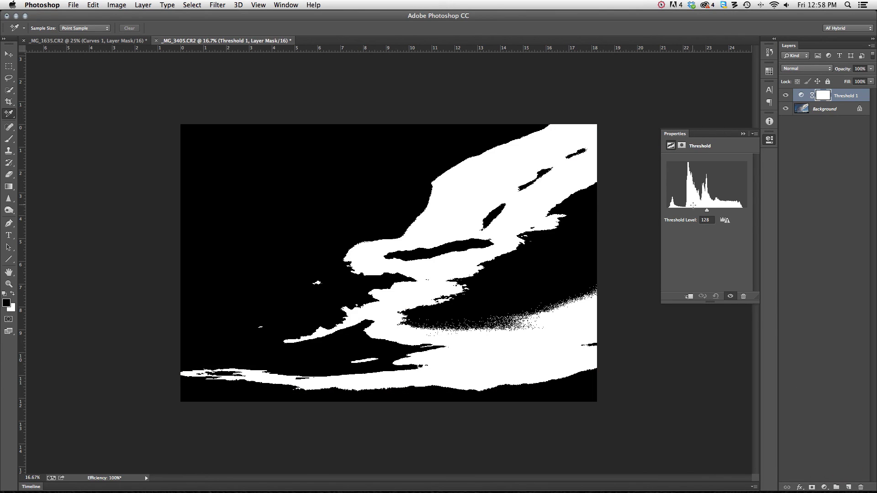
left_click_drag(707, 210, 672, 213)
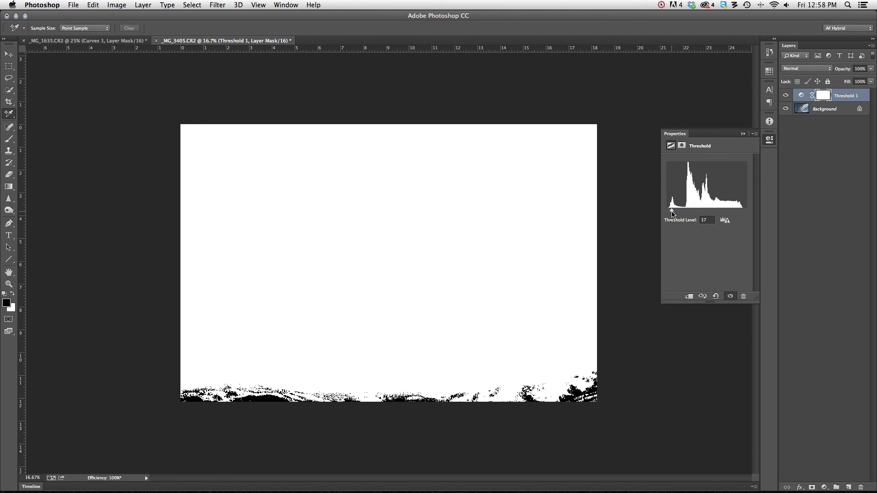
- Place colour sampler #1 on the darkest speck in the lower-right mountains
left_click(9, 114)
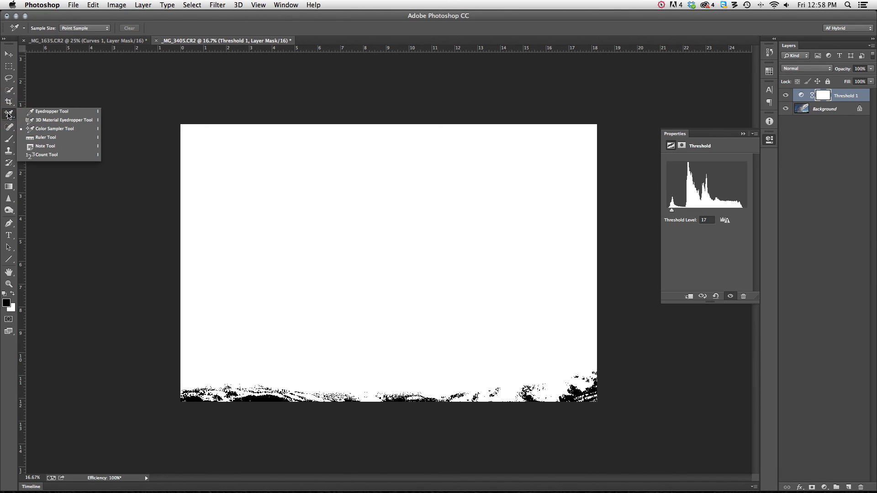
left_click(44, 128)
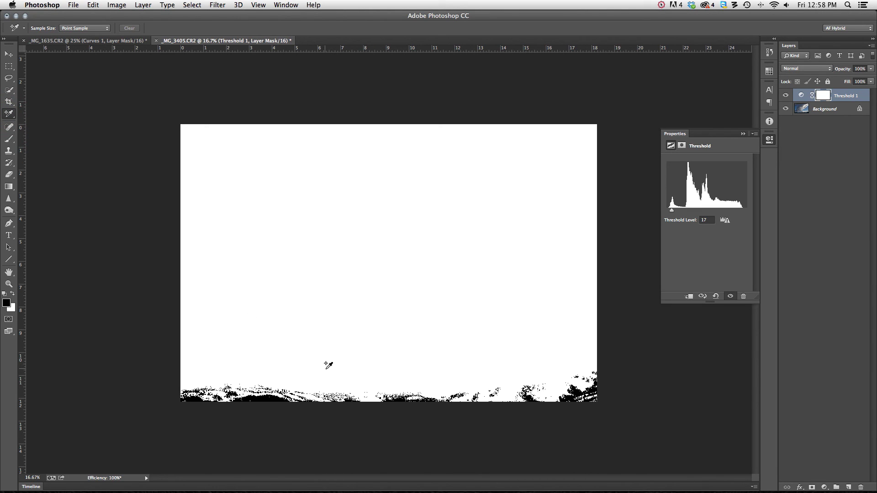
left_click(576, 389)
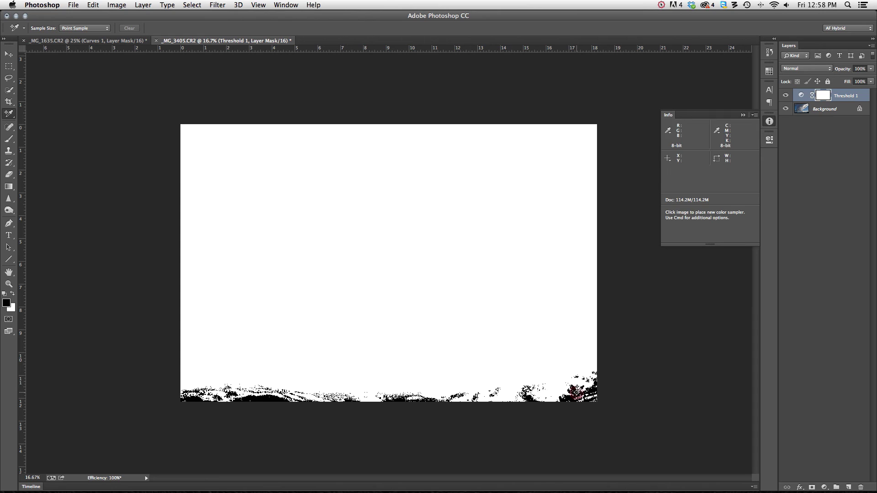
left_click(577, 392)
- Set Threshold to 236, place sampler #2 on the white cloud streak, and delete Threshold
left_click(802, 96)
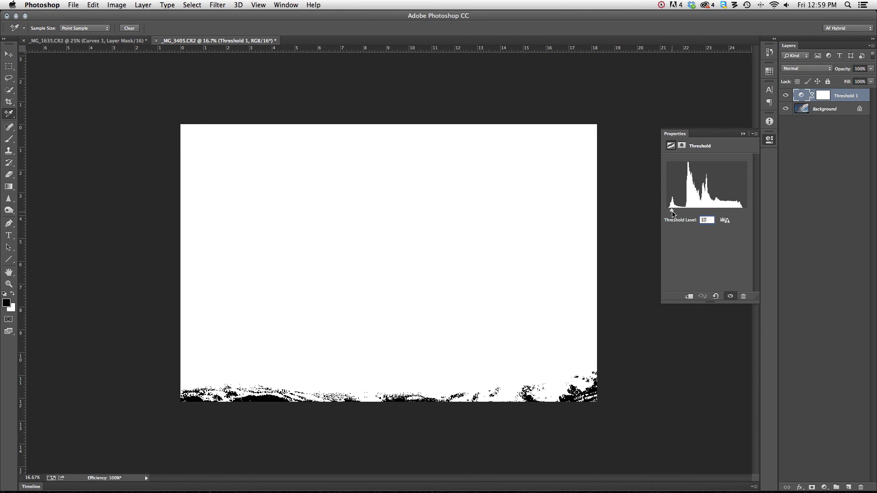
left_click_drag(673, 212, 749, 214)
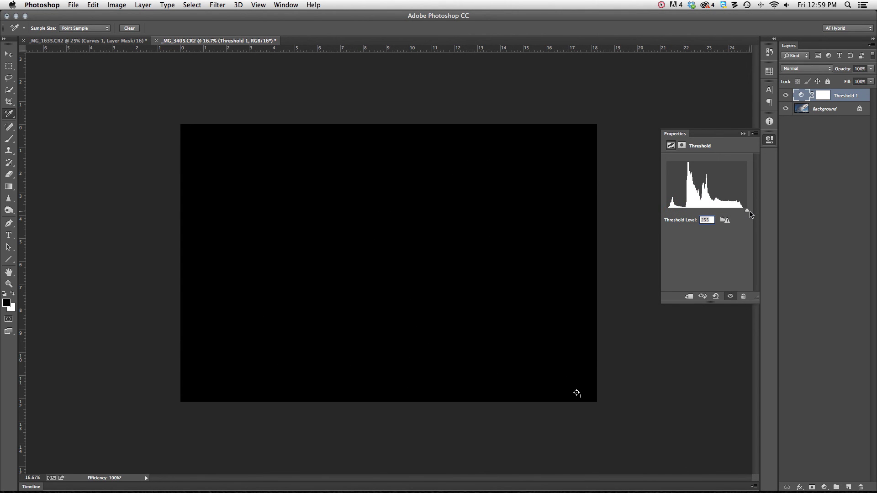
left_click_drag(748, 212, 741, 214)
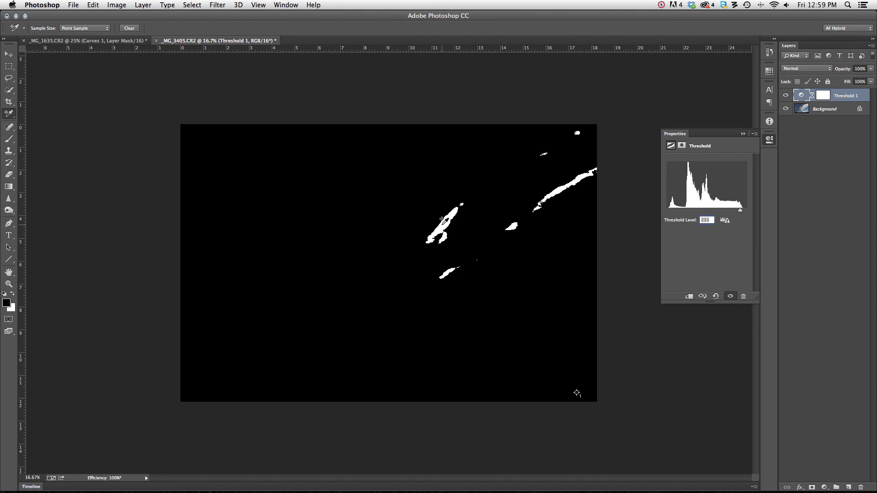
left_click(443, 222)
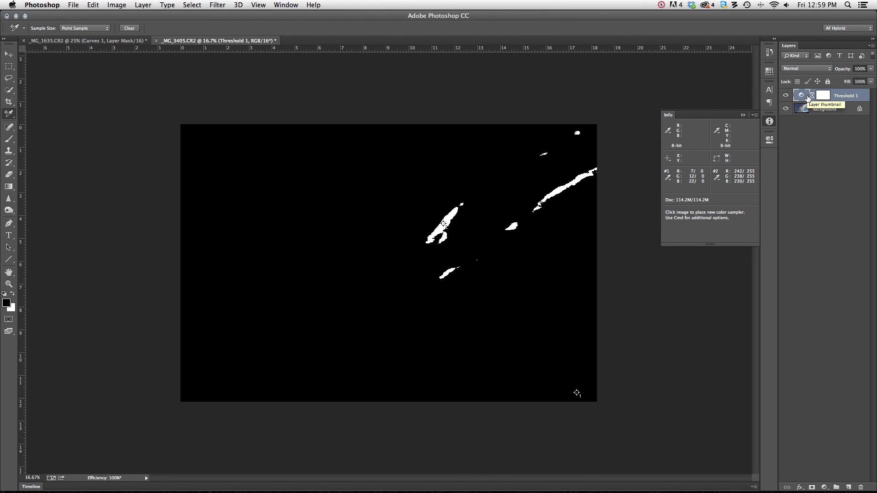
key("Delete")
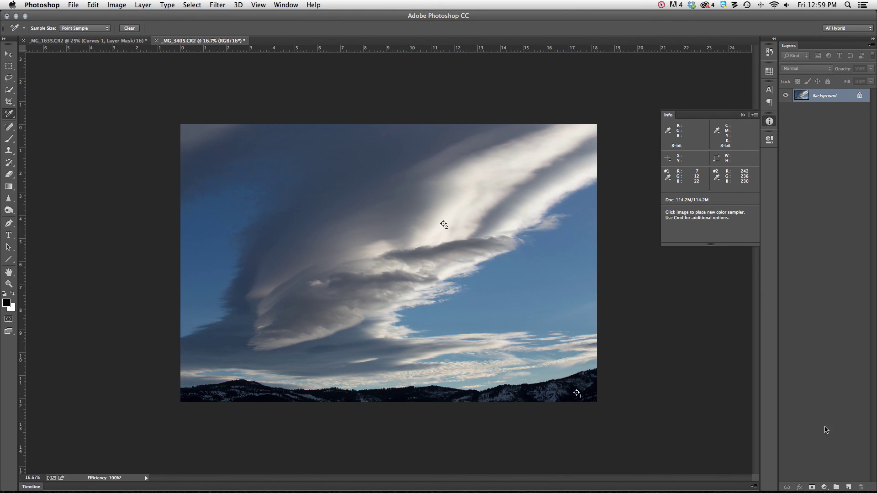
- Add a Curves layer with its black point from sampler #1 and white point from sampler #2
left_click(824, 488)
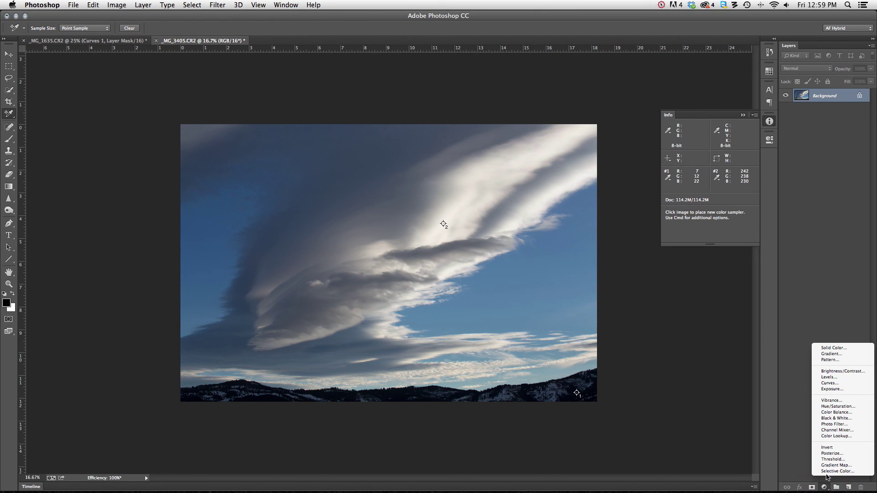
left_click(833, 386)
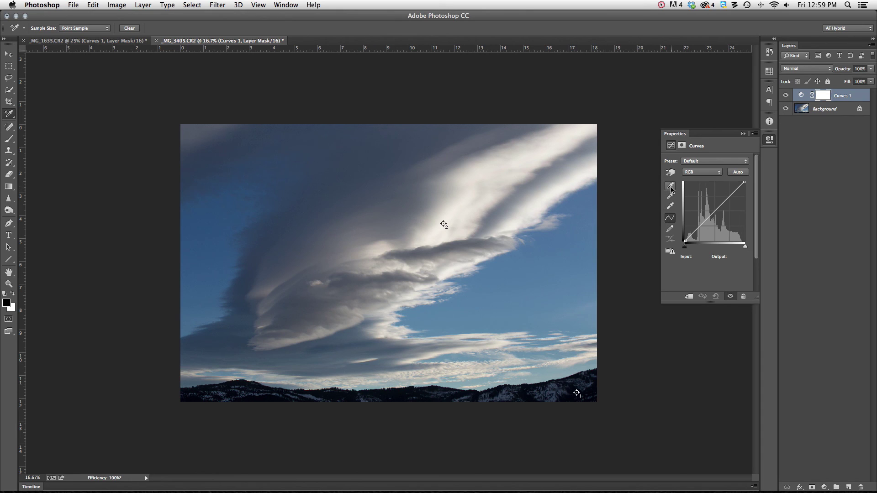
left_click(670, 187)
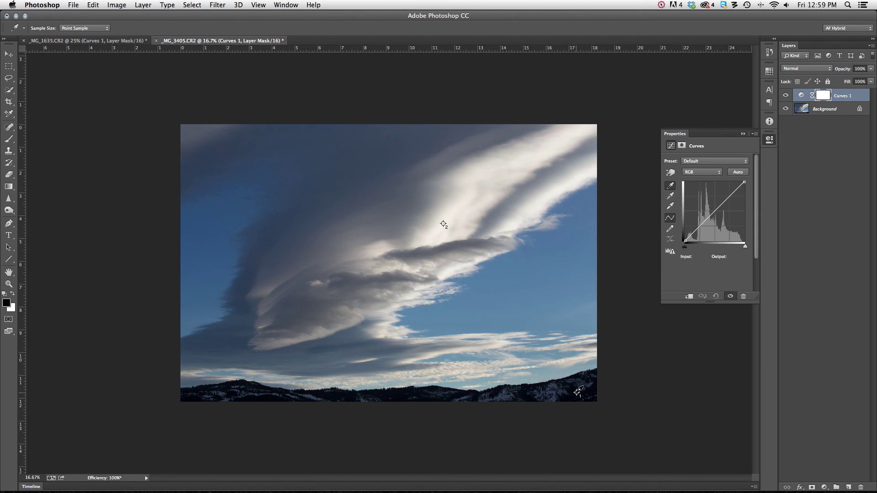
left_click(577, 393)
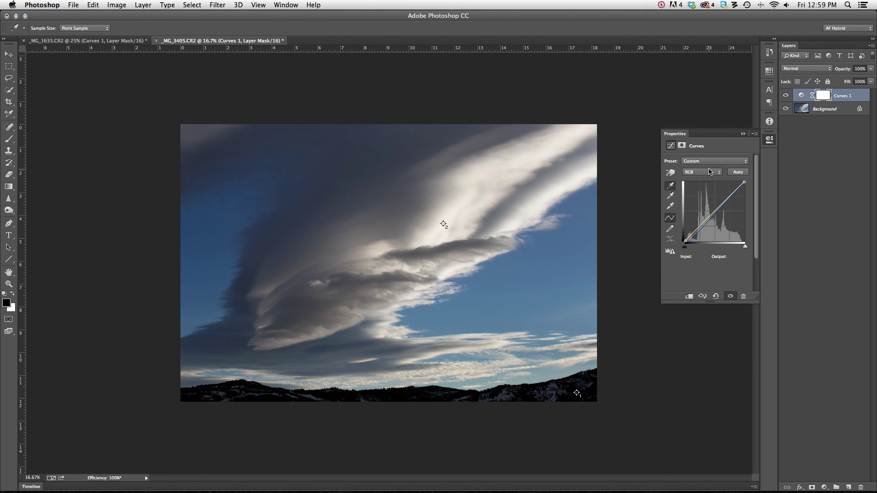
left_click(672, 207)
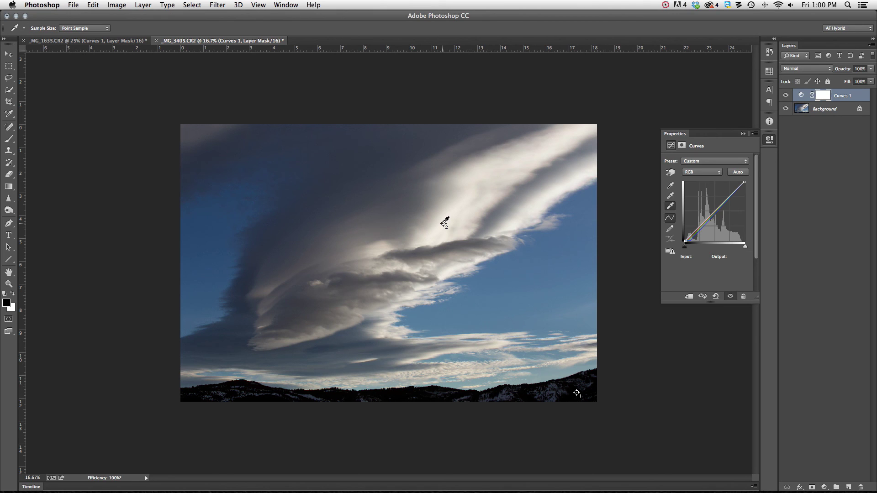
left_click(443, 224)
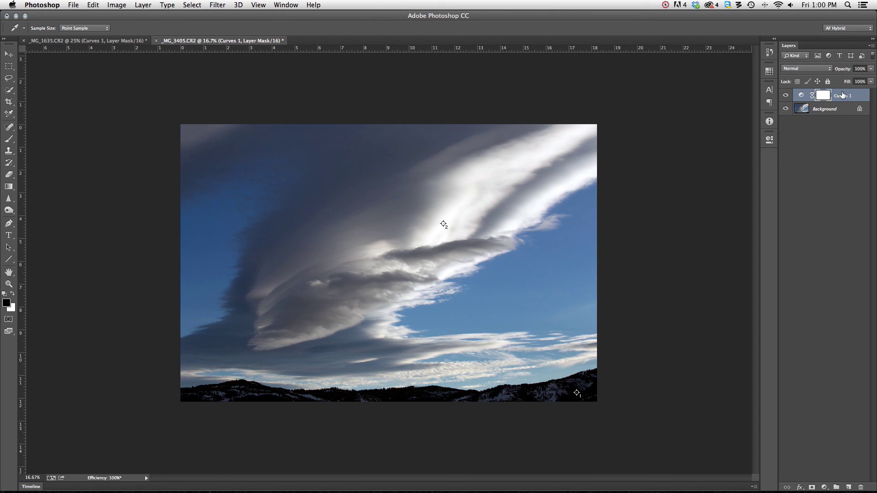
left_click(786, 96)
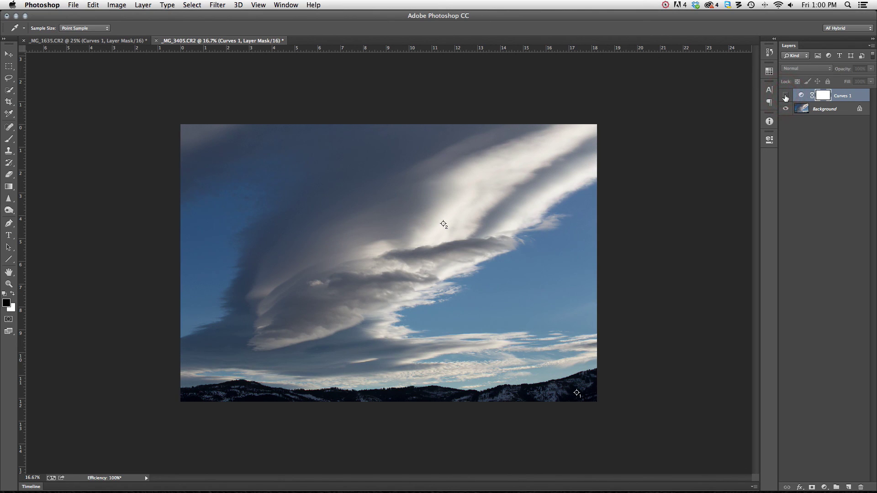
left_click(786, 96)
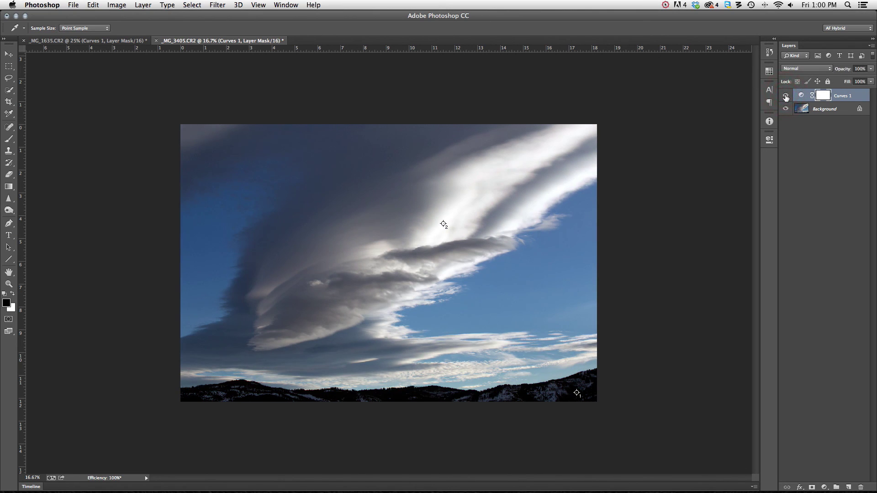
left_click(786, 96)
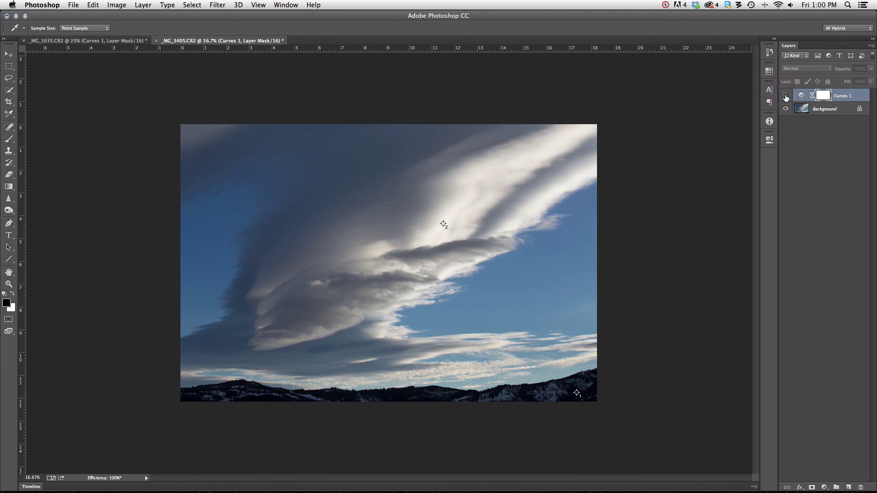
left_click(786, 96)
left_click(786, 96)
left_click(786, 96)
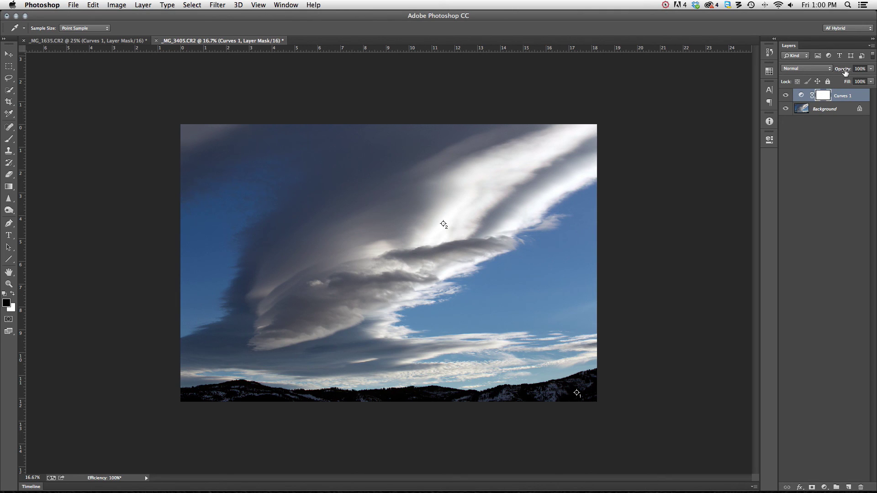
- Drop Curves 1 opacity to 80% and toggle its visibility to compare the softened correction
left_click_drag(844, 72, 836, 72)
left_click(786, 96)
left_click(786, 96)
left_click(786, 96)
left_click(786, 95)
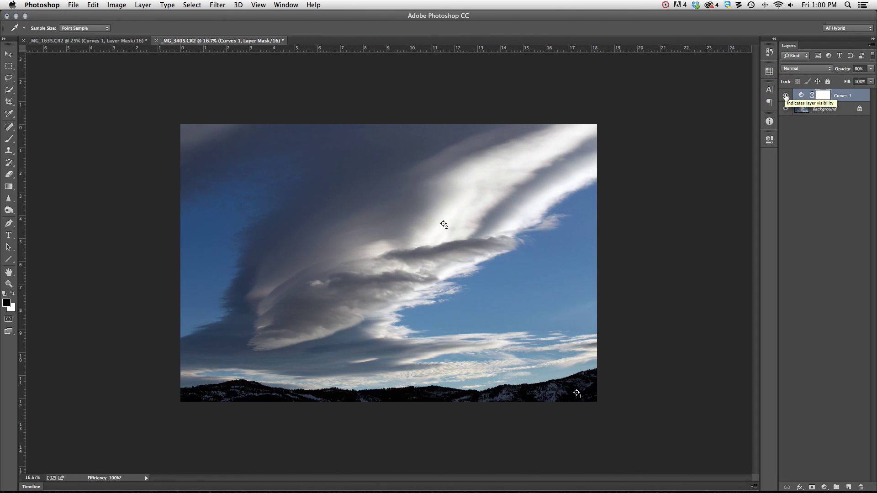